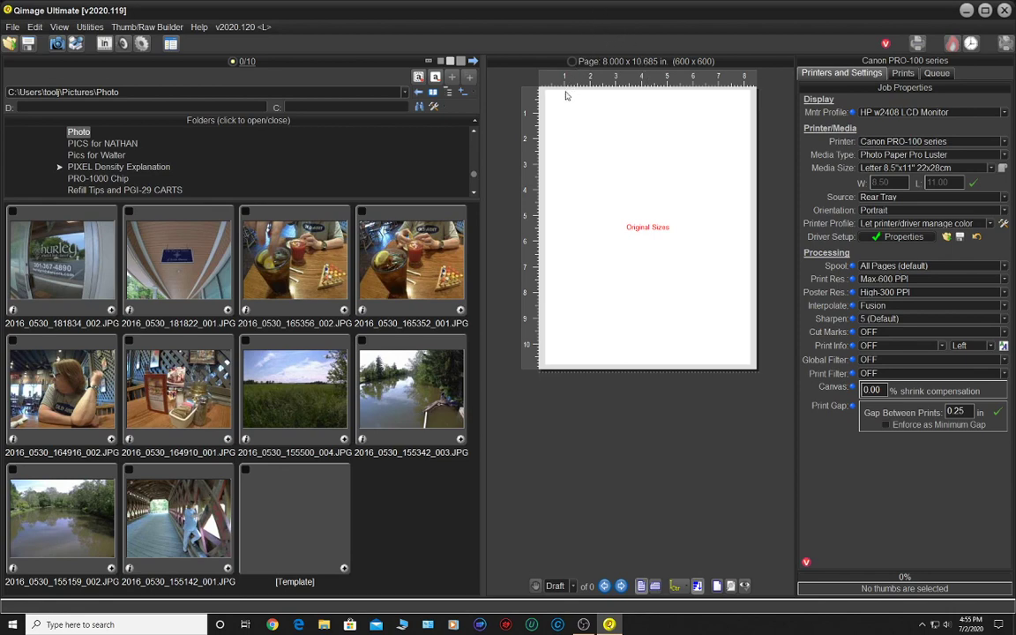
- Open File > Print/Schedule Unclog Jobs (purge sheets) and reposition the dialog
{"action": "left_click", "coordinate": [14, 28]}
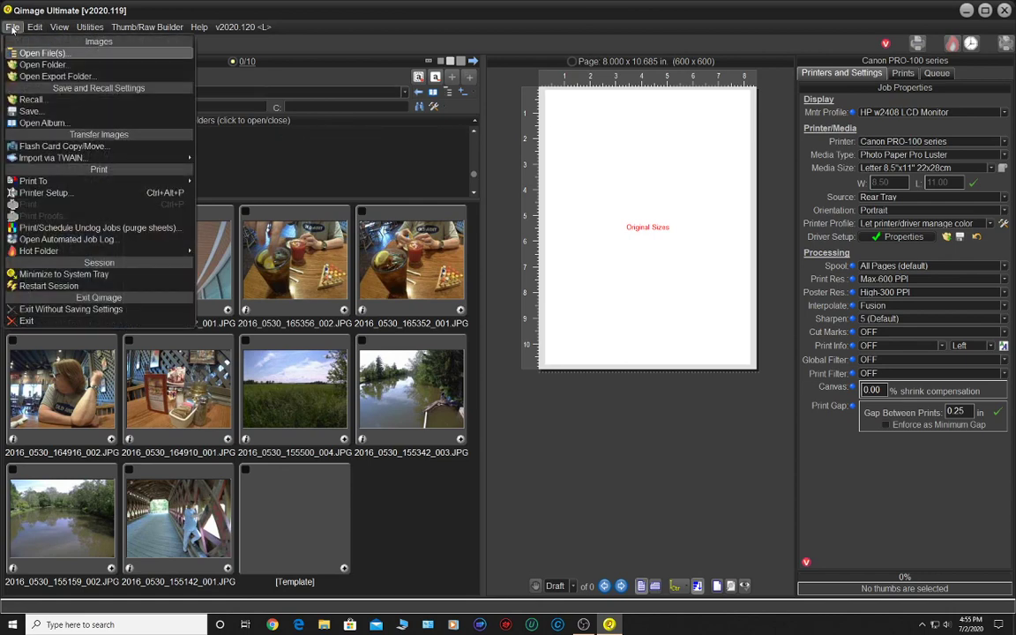
{"action": "left_click", "coordinate": [74, 228]}
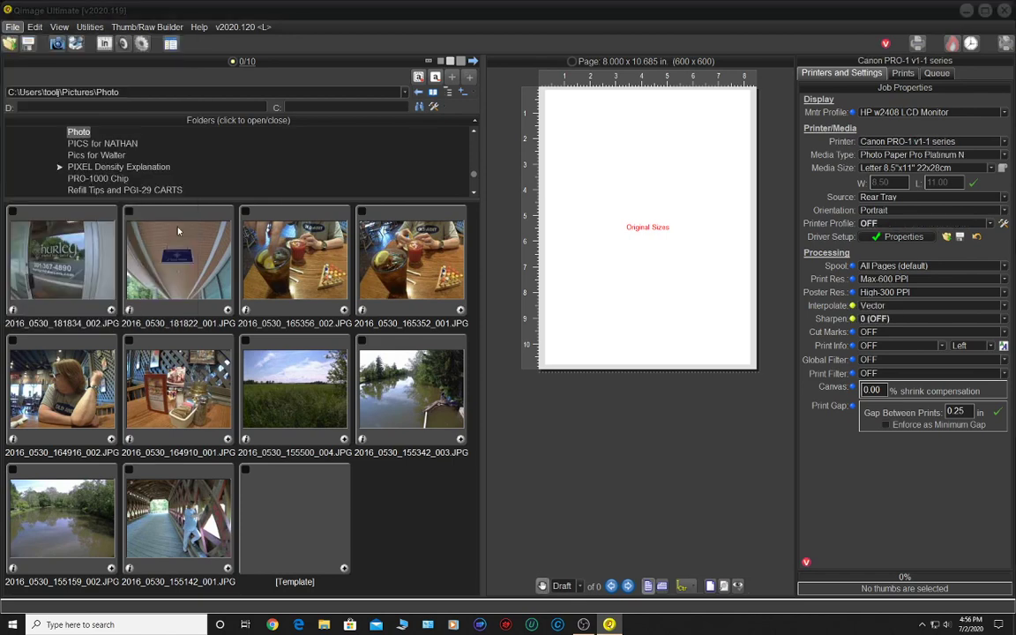
{"action": "left_click_drag", "start_coordinate": [475, 124], "coordinate": [444, 108]}
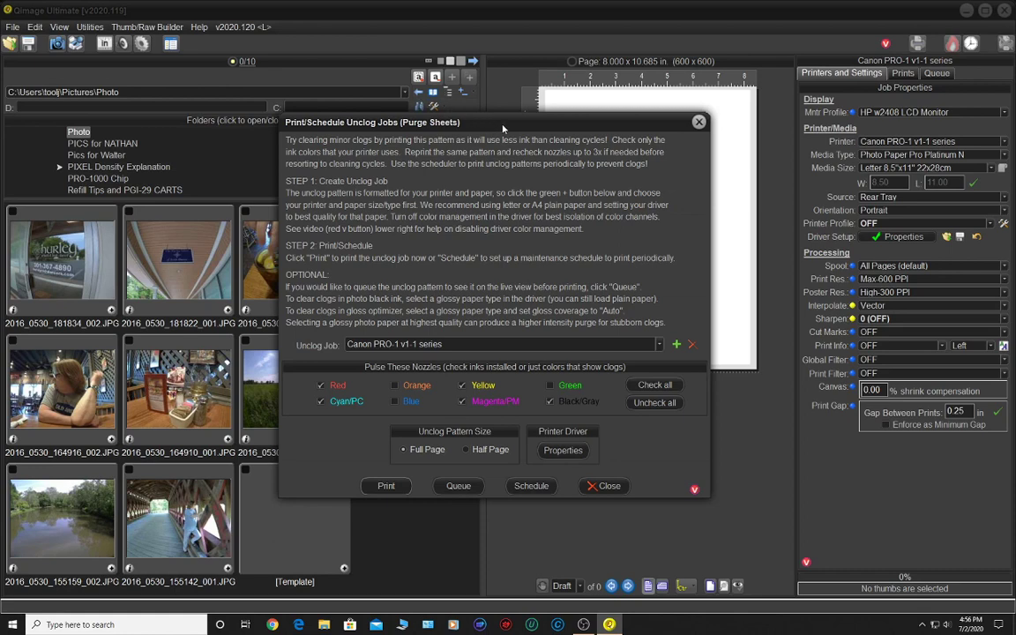
{"action": "left_click_drag", "start_coordinate": [502, 130], "coordinate": [497, 133]}
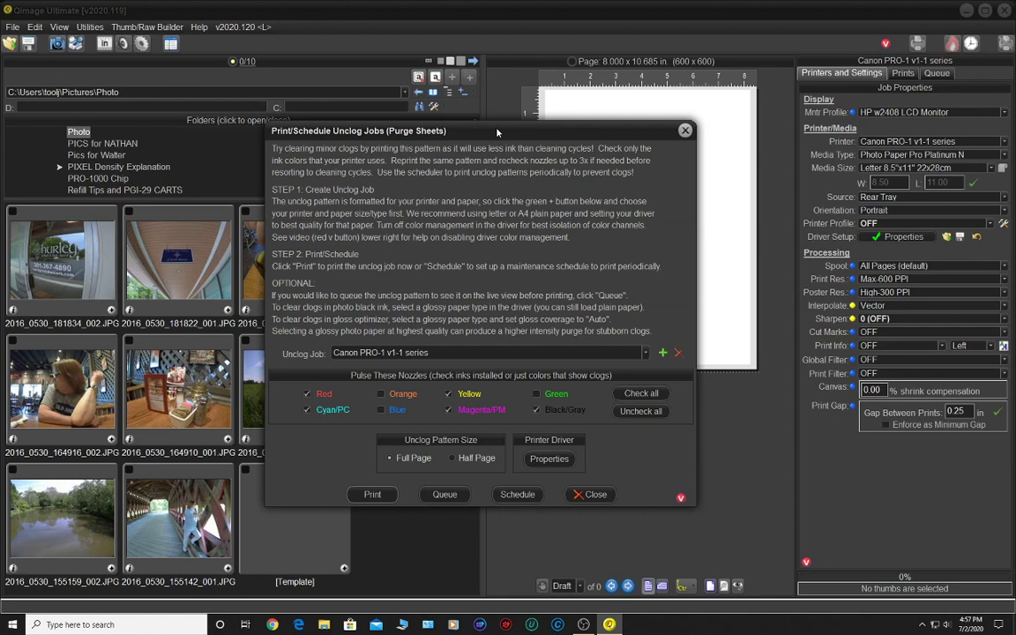
- Browse the saved unclog jobs and make Canon PRO-1000 series the current job
{"action": "left_click", "coordinate": [424, 353]}
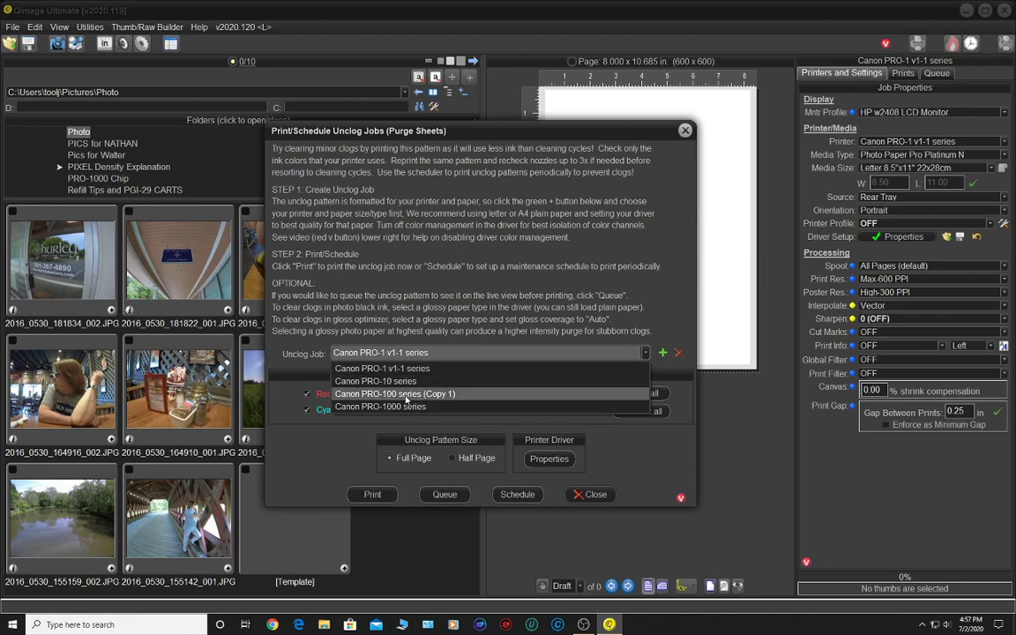
{"action": "left_click", "coordinate": [481, 354]}
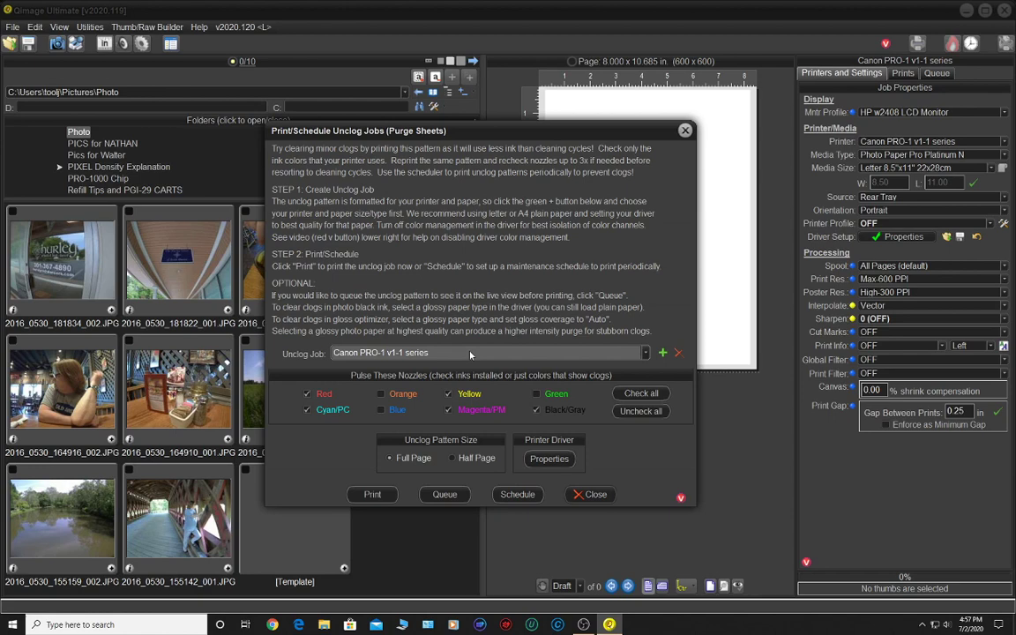
{"action": "left_click", "coordinate": [470, 356]}
{"action": "left_click", "coordinate": [359, 348]}
{"action": "left_click", "coordinate": [398, 354]}
{"action": "left_click", "coordinate": [402, 409]}
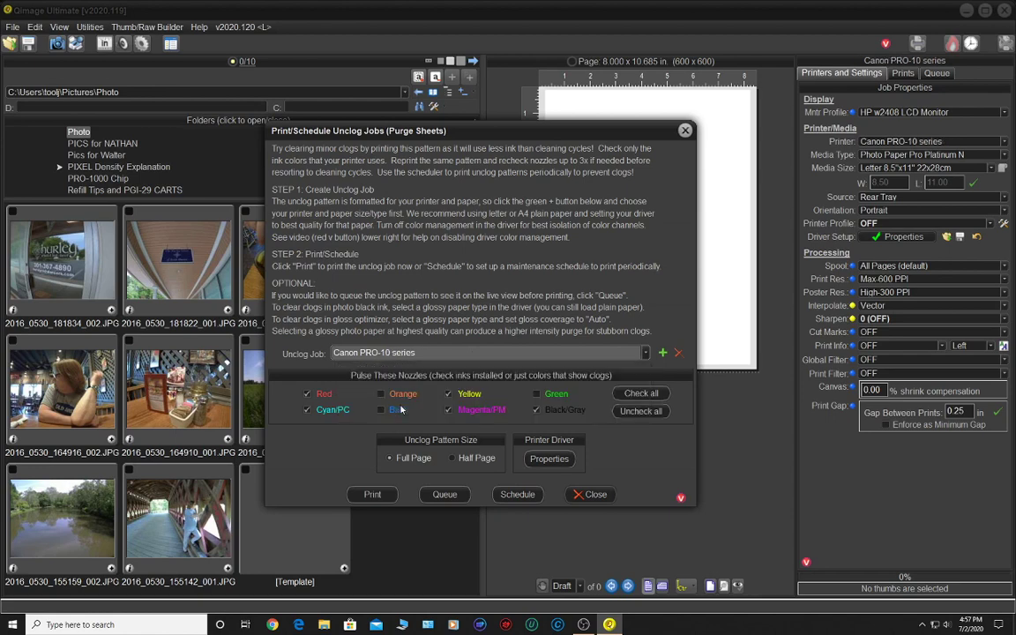
{"action": "left_click", "coordinate": [382, 410]}
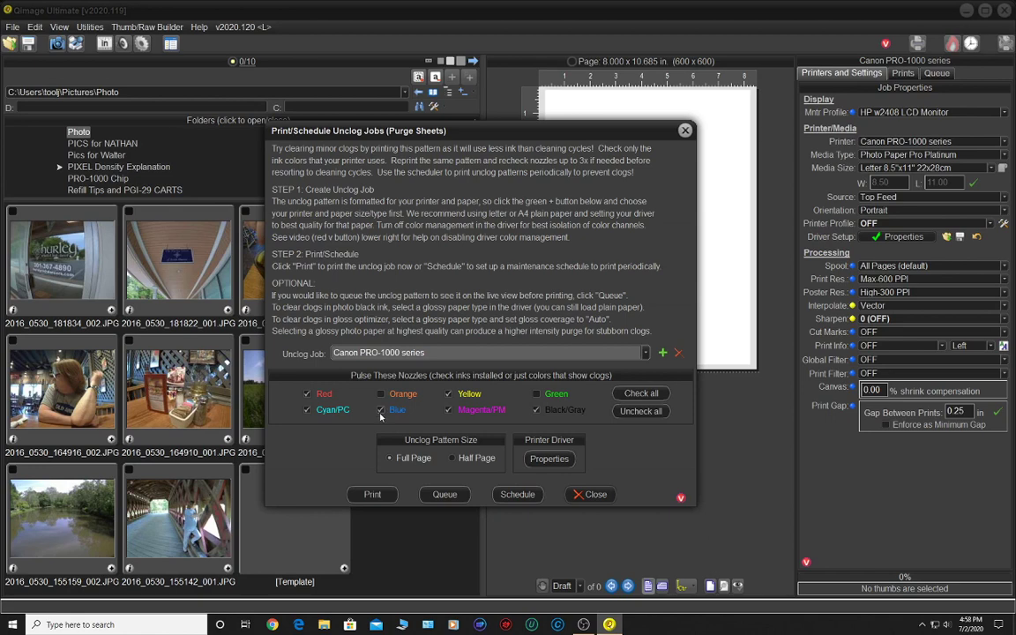
{"action": "left_click", "coordinate": [423, 353]}
{"action": "left_click", "coordinate": [426, 354]}
- Start a new unclog job using the EPSON SC-P800 Series printer
{"action": "left_click", "coordinate": [663, 354]}
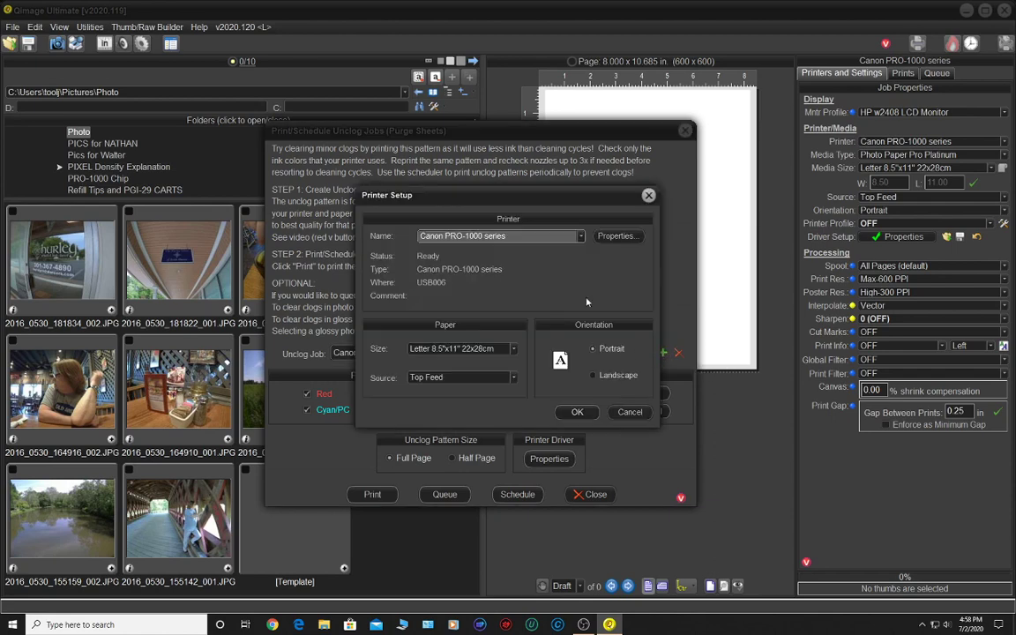
{"action": "left_click", "coordinate": [539, 235]}
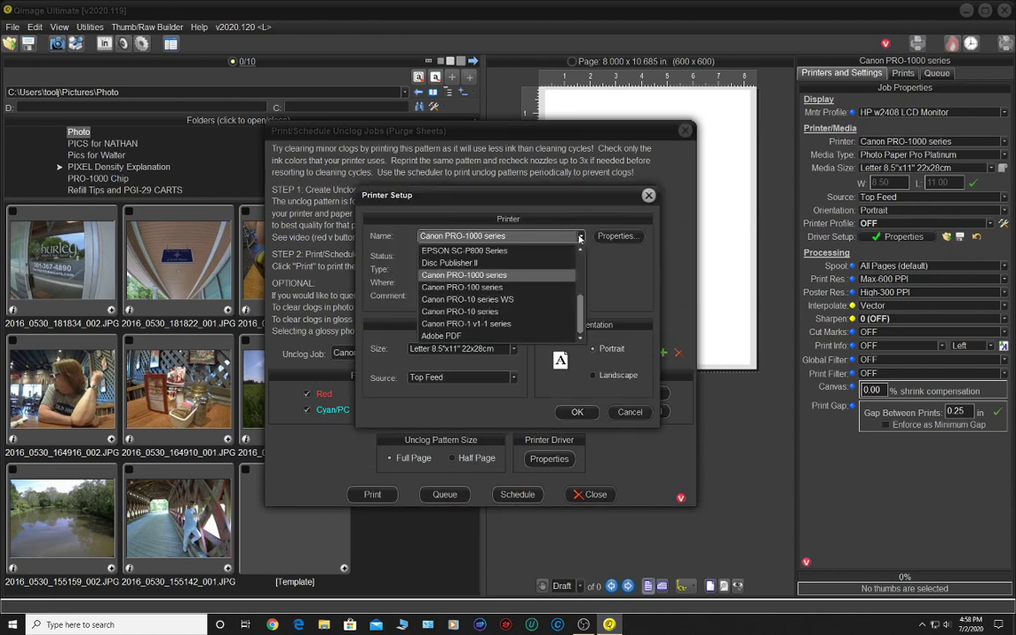
{"action": "left_click", "coordinate": [495, 252]}
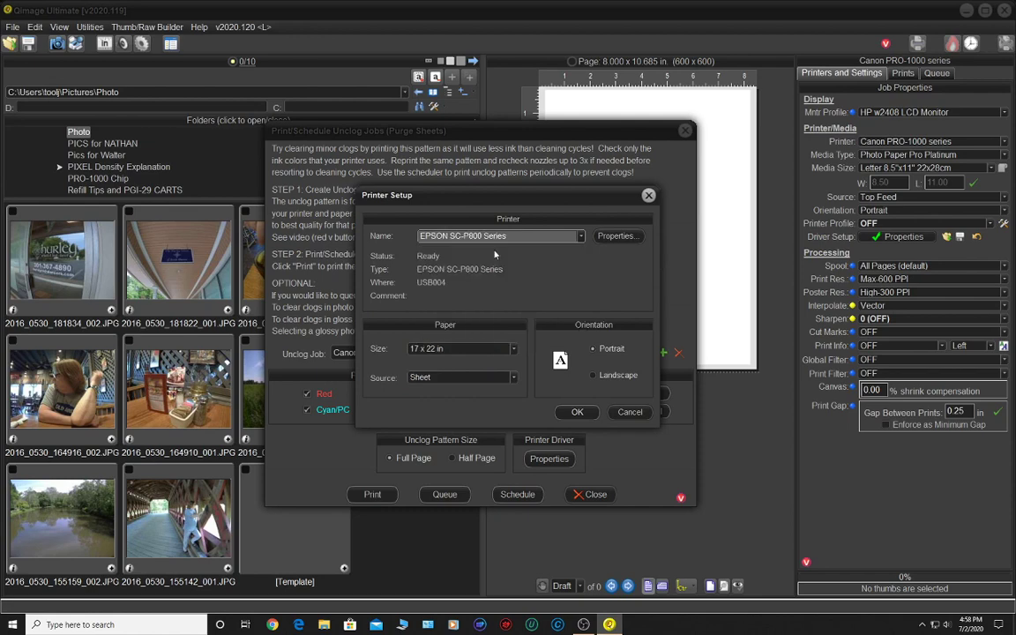
- Set the paper size to Letter (8 1/2 x 11 in)
{"action": "left_click", "coordinate": [514, 350]}
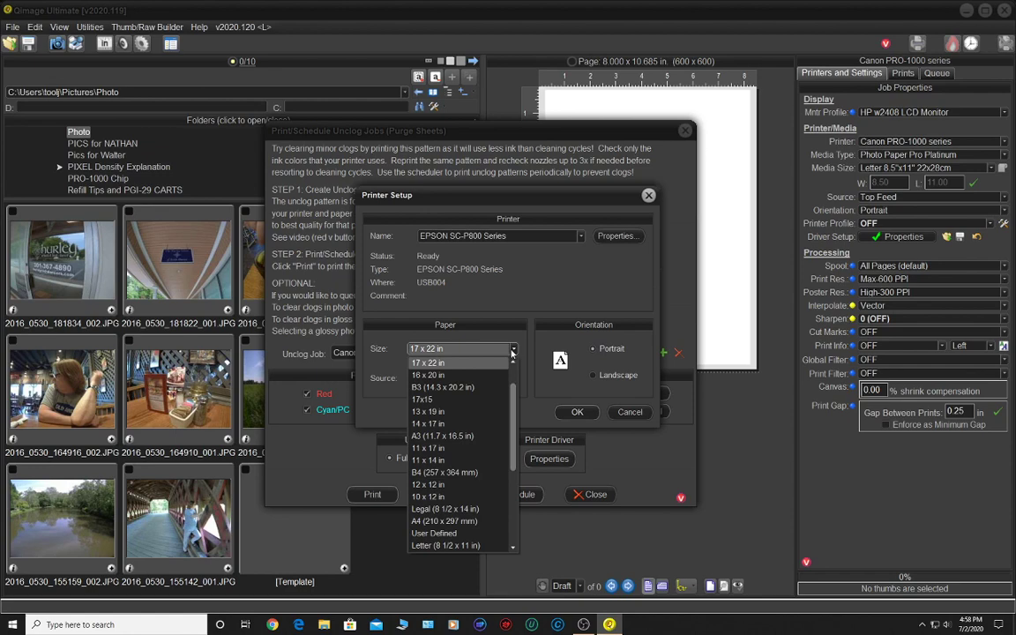
{"action": "scroll", "coordinate": [503, 351], "scroll_direction": "up", "scroll_amount": 1}
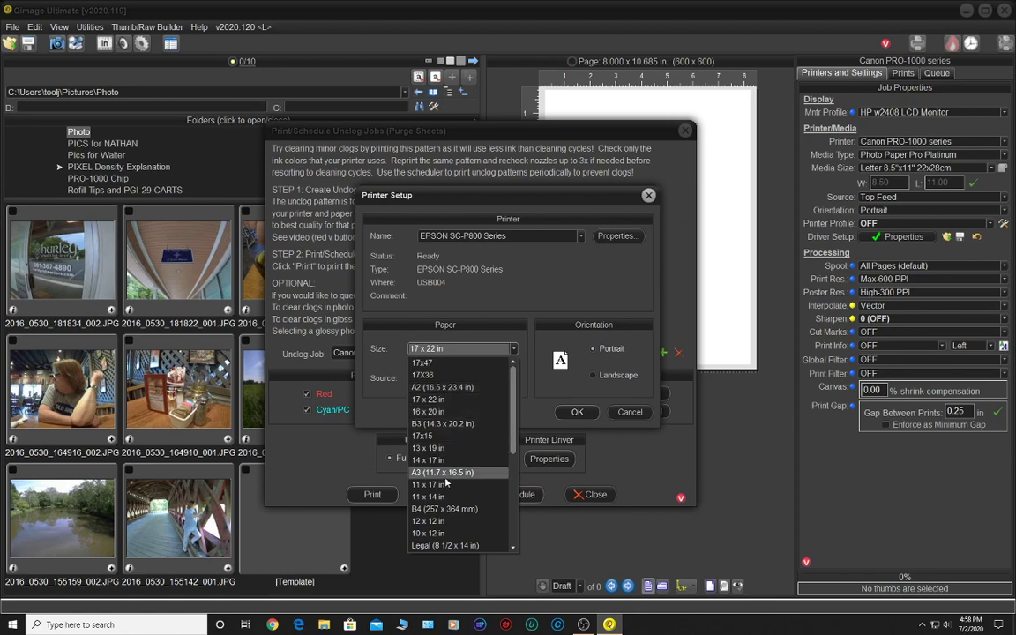
{"action": "scroll", "coordinate": [445, 459], "scroll_direction": "down", "scroll_amount": 5}
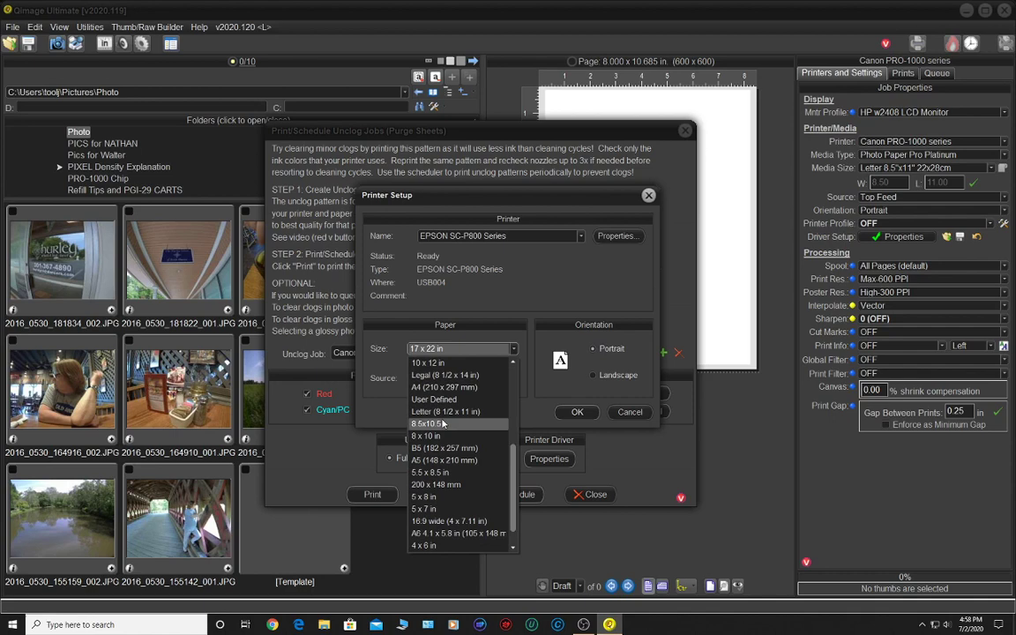
{"action": "left_click", "coordinate": [440, 412]}
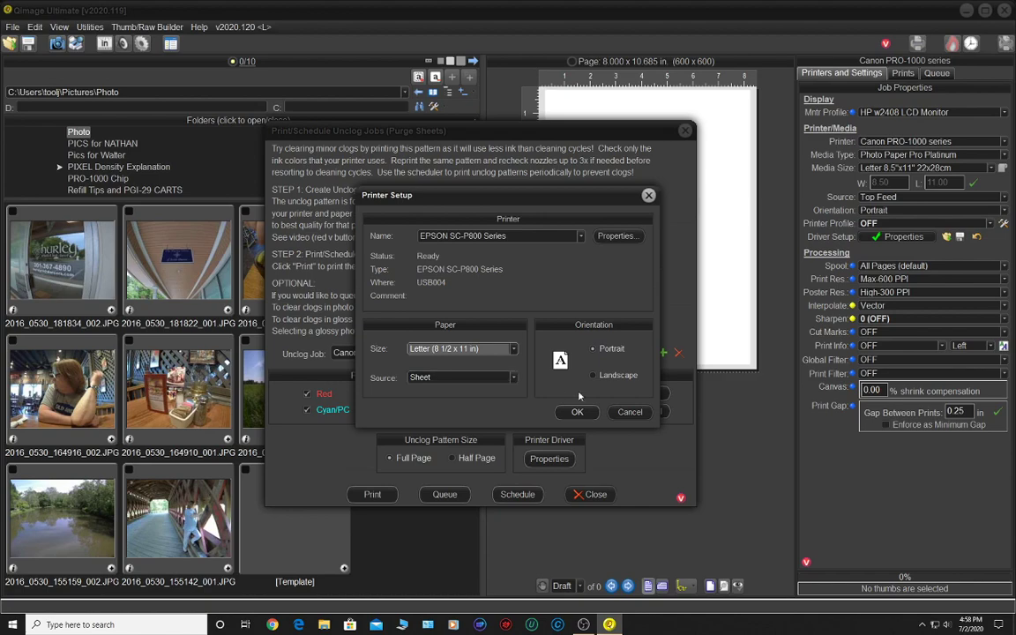
- Set the EPSON driver to Premium Photo Paper Glossy media with no color adjustment
{"action": "left_click", "coordinate": [613, 236]}
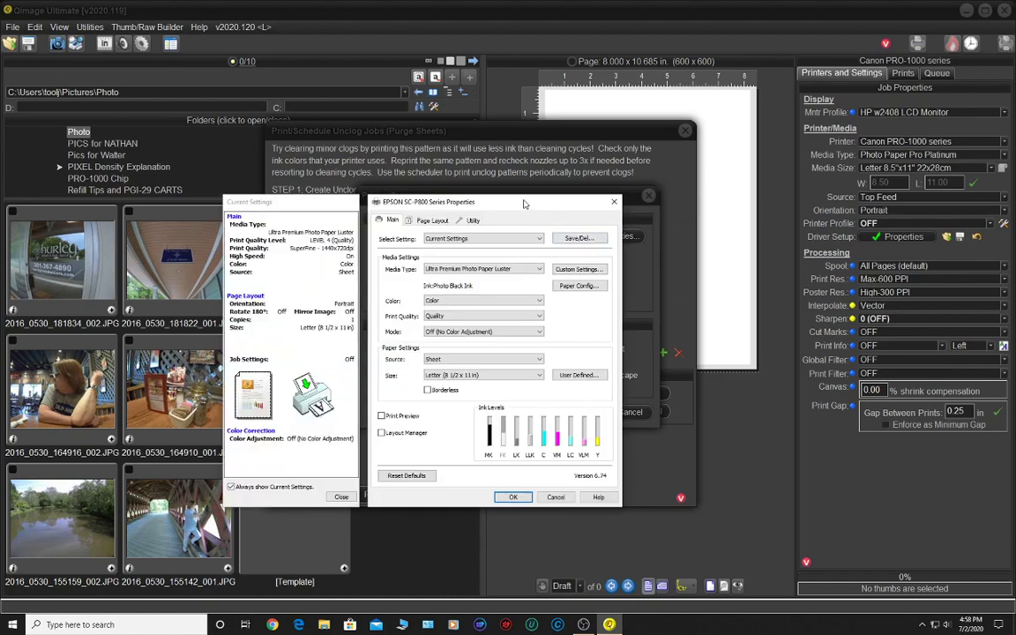
{"action": "left_click_drag", "start_coordinate": [524, 204], "coordinate": [565, 183]}
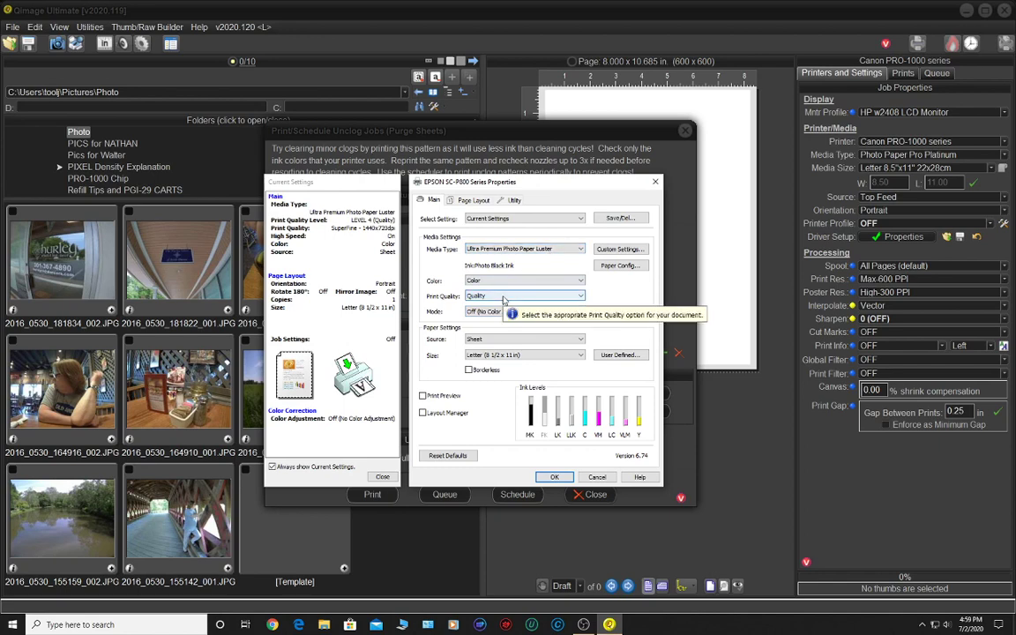
{"action": "left_click", "coordinate": [523, 250]}
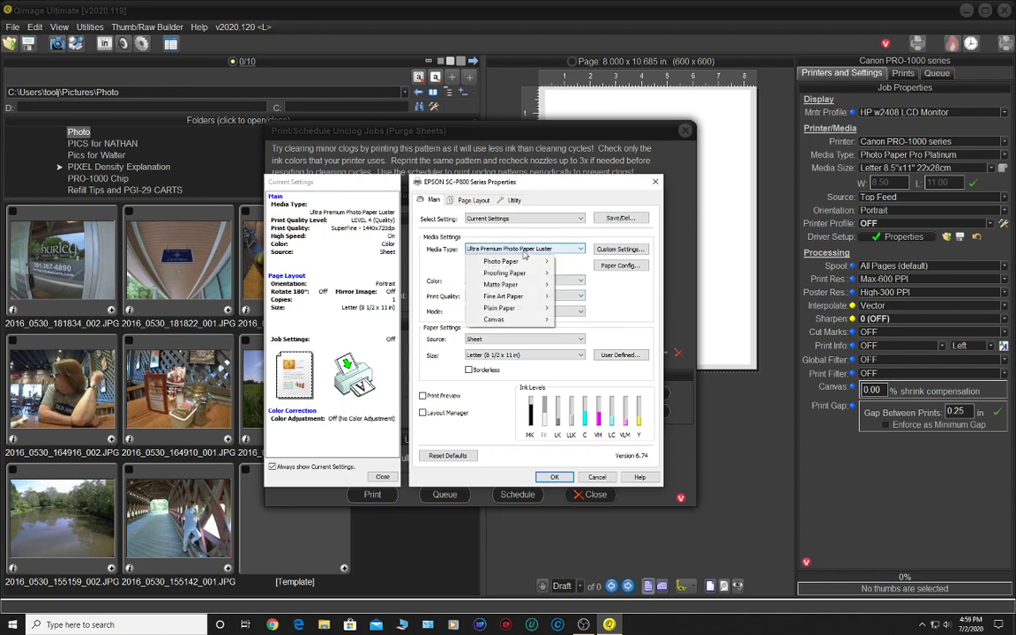
{"action": "mouse_move", "coordinate": [525, 263]}
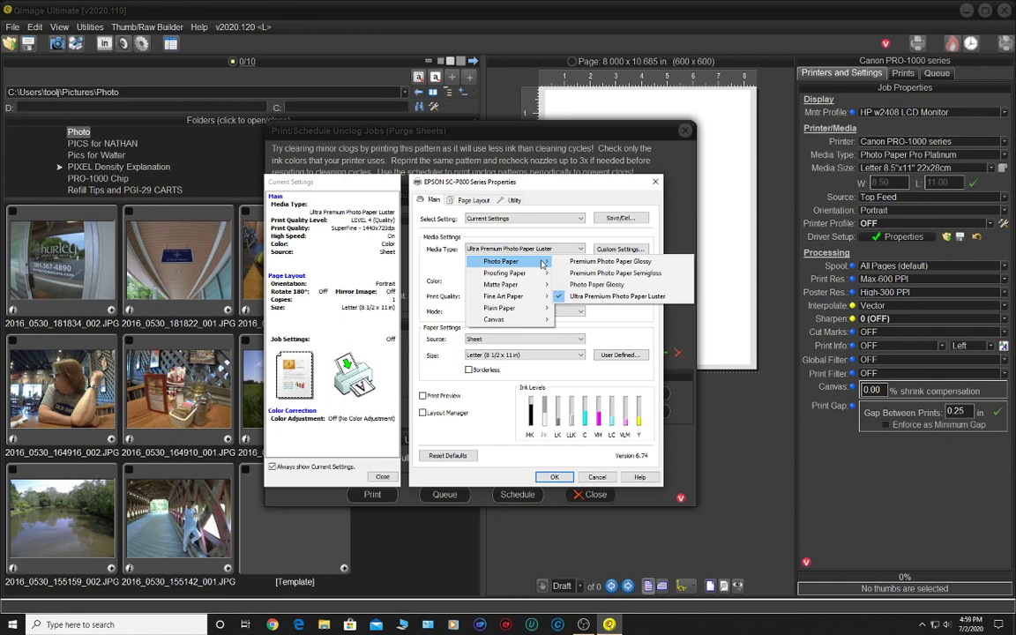
{"action": "left_click", "coordinate": [594, 262]}
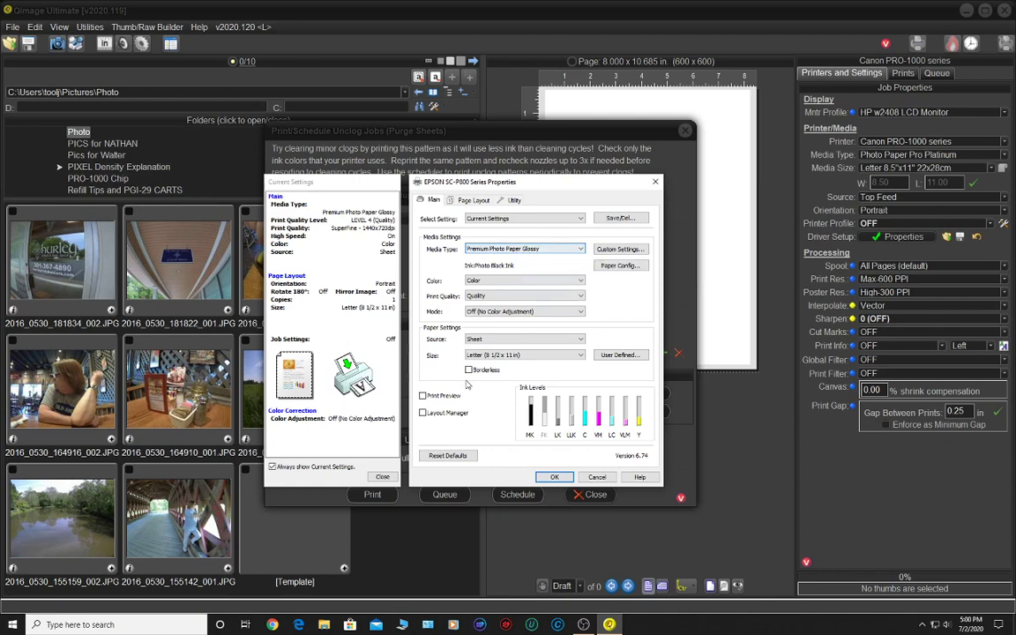
{"action": "left_click", "coordinate": [548, 478]}
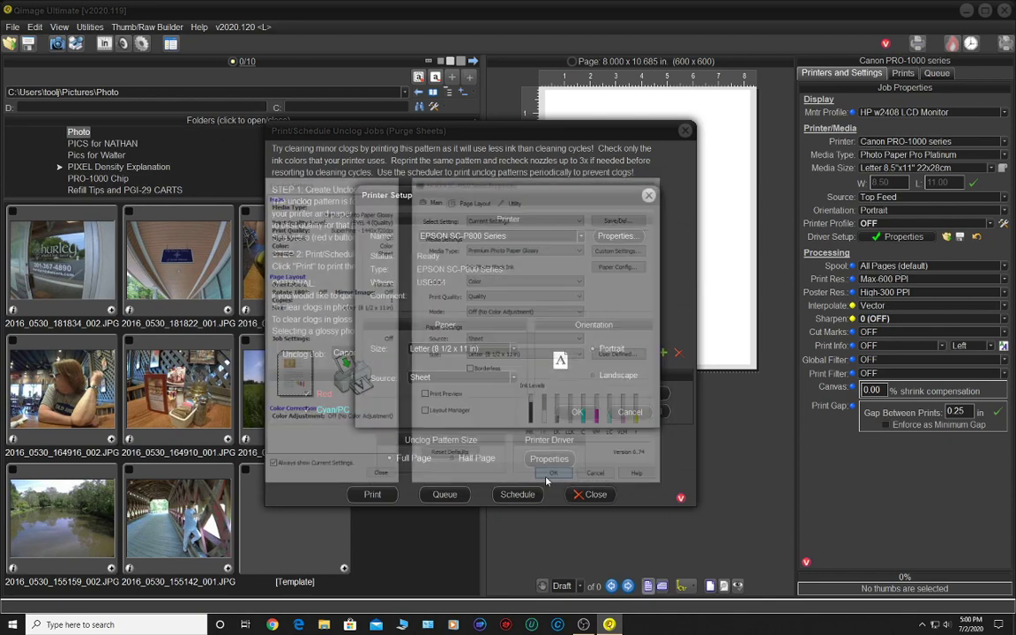
- Save the job as EPSON SC-P800 Series, dropping Red and Blue and adding Black/Gray nozzles
{"action": "left_click", "coordinate": [576, 413]}
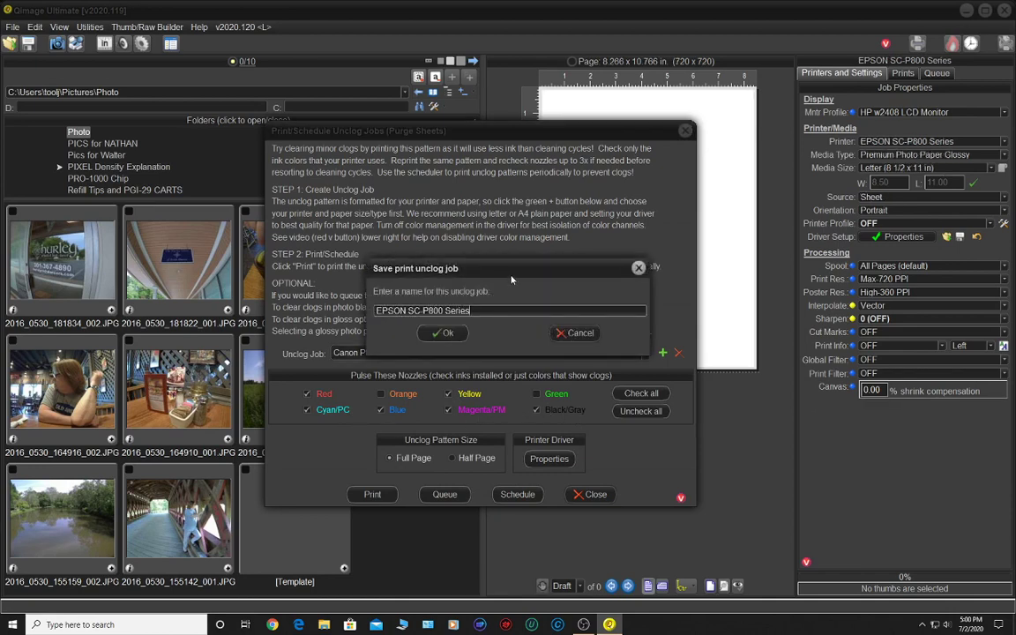
{"action": "left_click", "coordinate": [444, 335]}
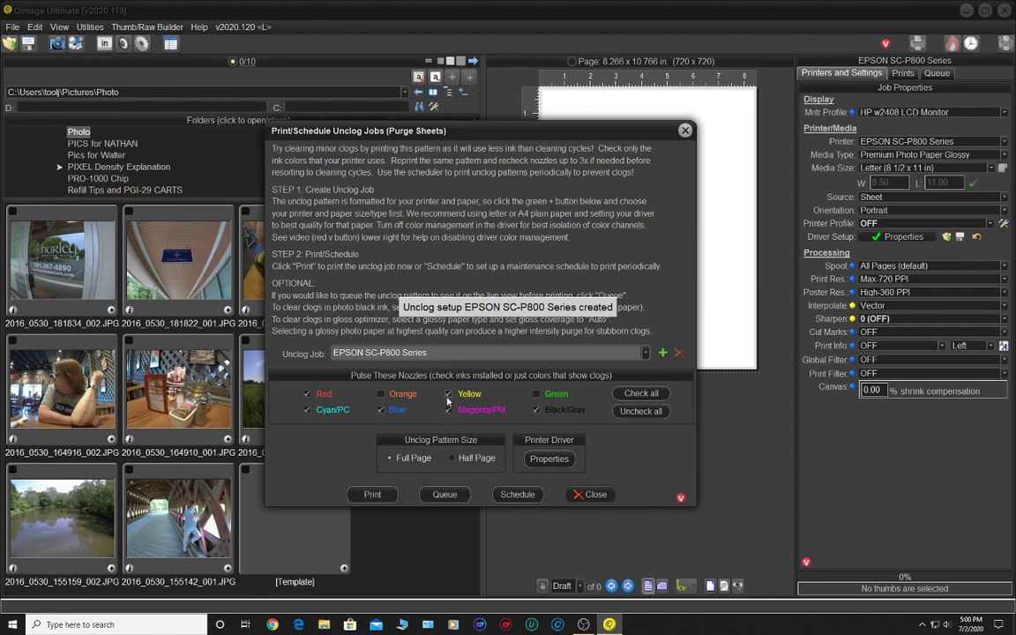
{"action": "left_click", "coordinate": [307, 394]}
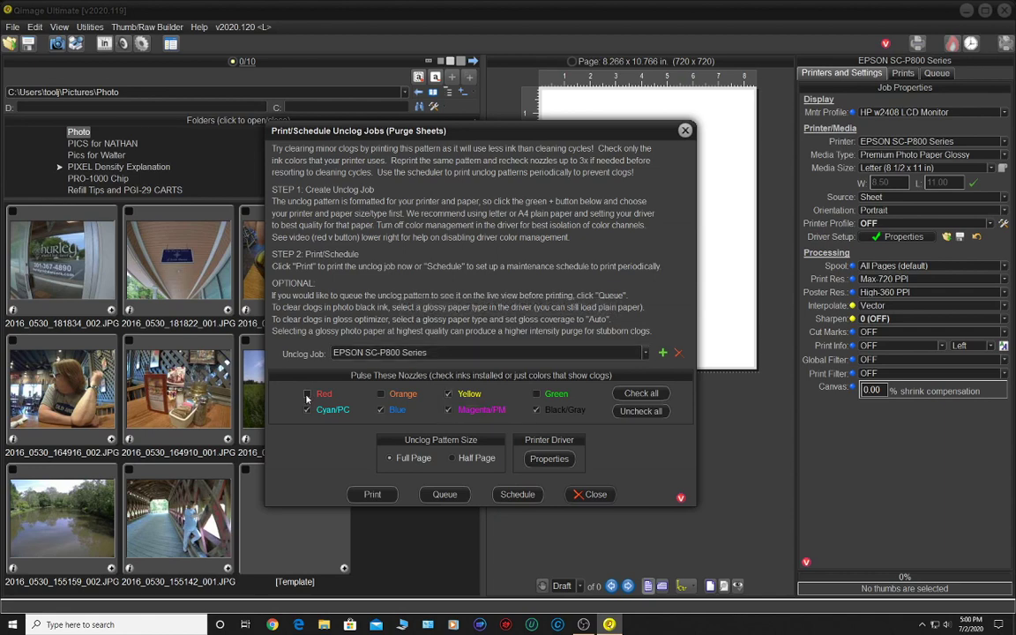
{"action": "left_click", "coordinate": [381, 410]}
{"action": "left_click", "coordinate": [536, 411]}
- Review the unclog schedule: 10:00 PM start, repeating every 2 days
{"action": "left_click", "coordinate": [516, 494]}
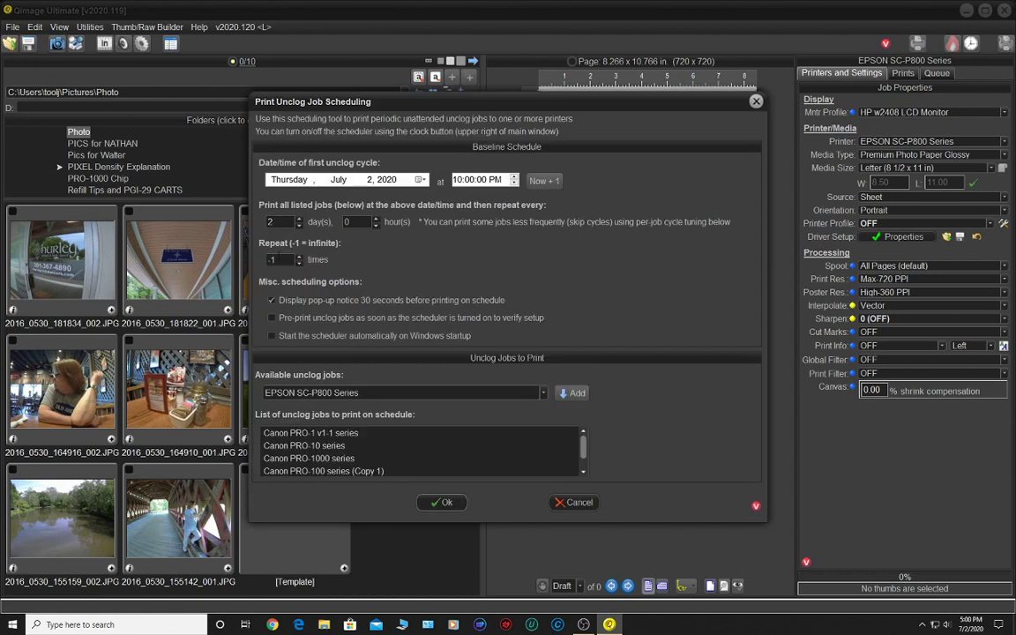
{"action": "left_click", "coordinate": [273, 221]}
- Cancel scheduling, queue the EPSON unclog pattern, and widen the Letter page preview
{"action": "left_click", "coordinate": [574, 502]}
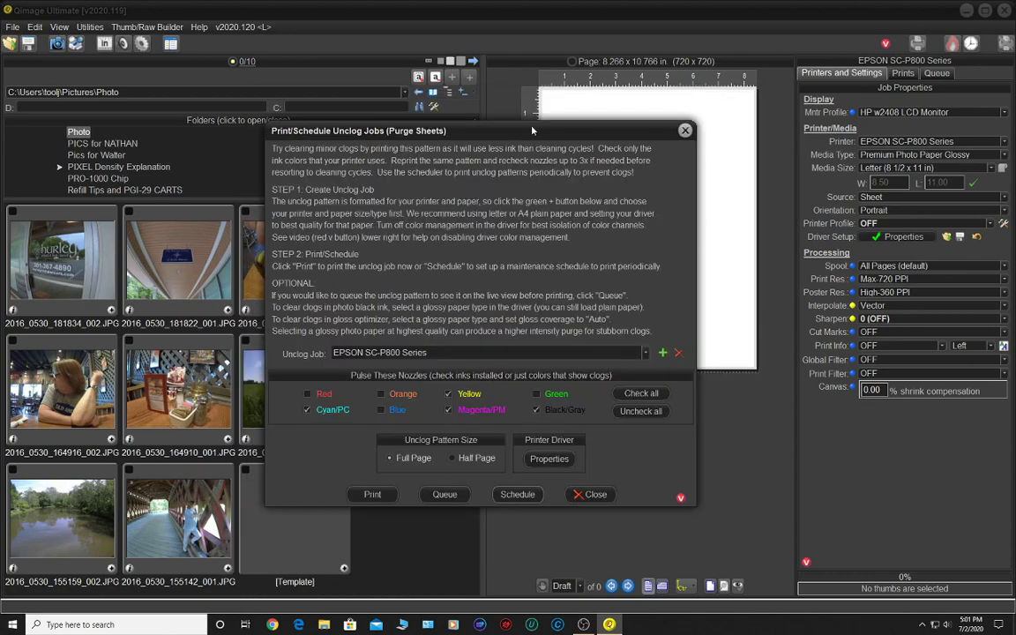
{"action": "left_click_drag", "start_coordinate": [531, 130], "coordinate": [339, 90]}
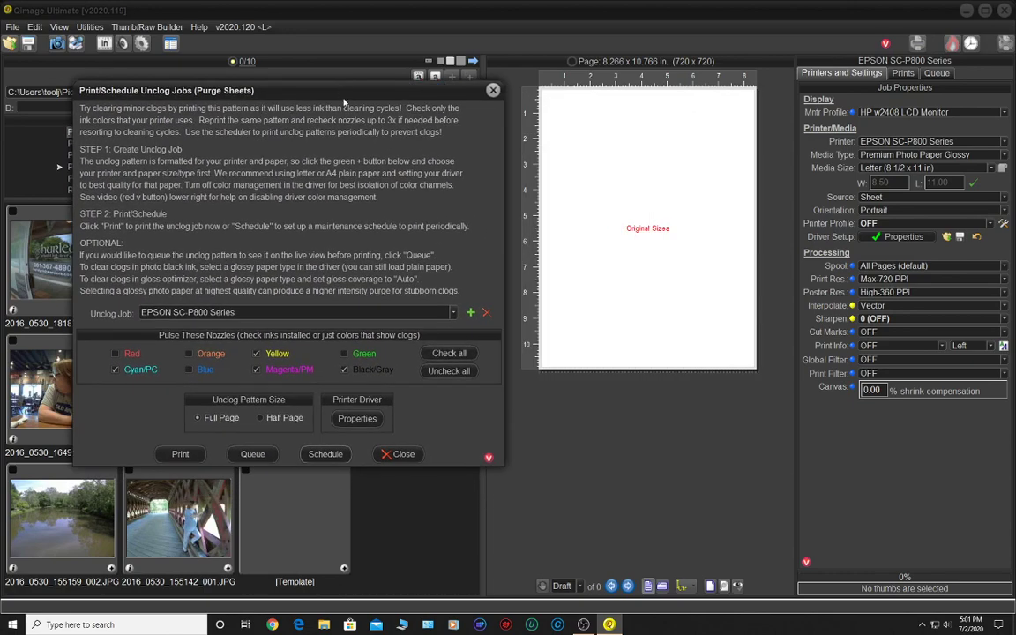
{"action": "left_click", "coordinate": [255, 455]}
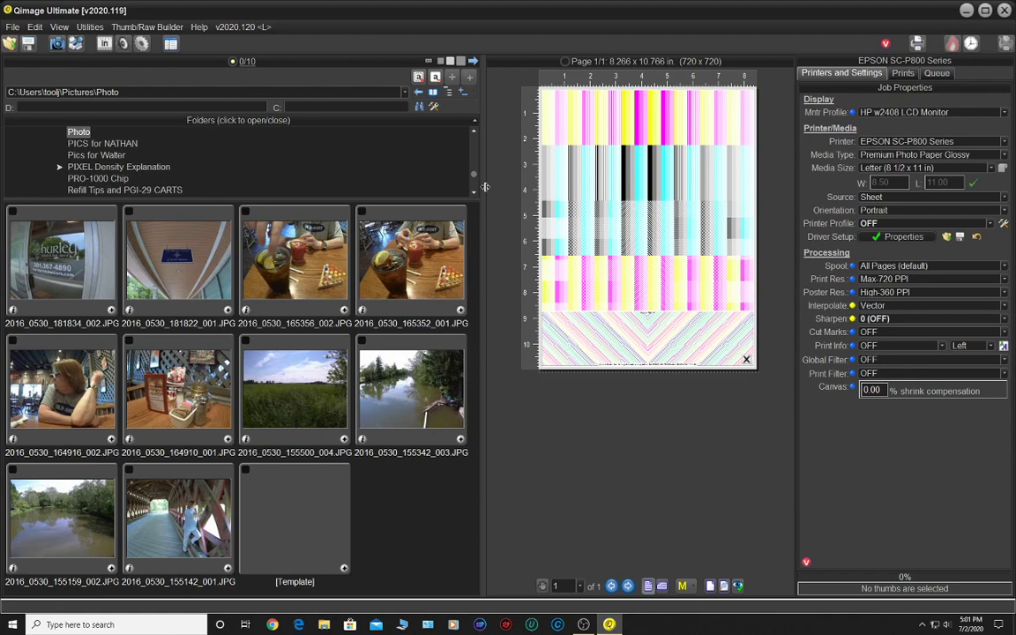
{"action": "left_click_drag", "start_coordinate": [484, 187], "coordinate": [375, 187]}
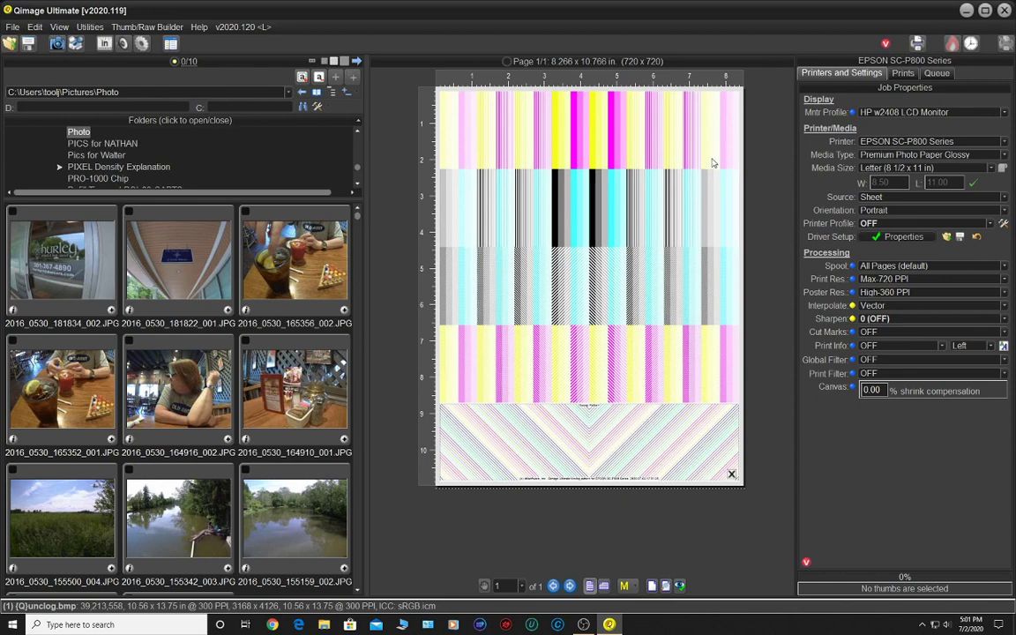
{"action": "mouse_move", "coordinate": [634, 202]}
{"action": "mouse_move", "coordinate": [598, 284]}
- Turn on the unclog scheduler, confirming unattended purge printing at 10:00 PM today
{"action": "left_click", "coordinate": [970, 43]}
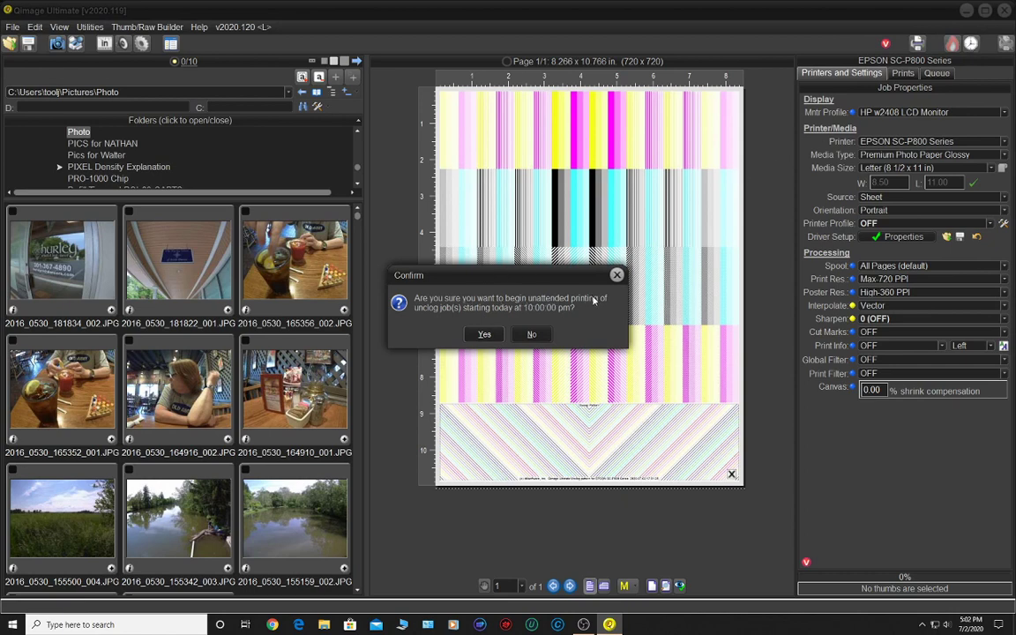
{"action": "left_click", "coordinate": [483, 334]}
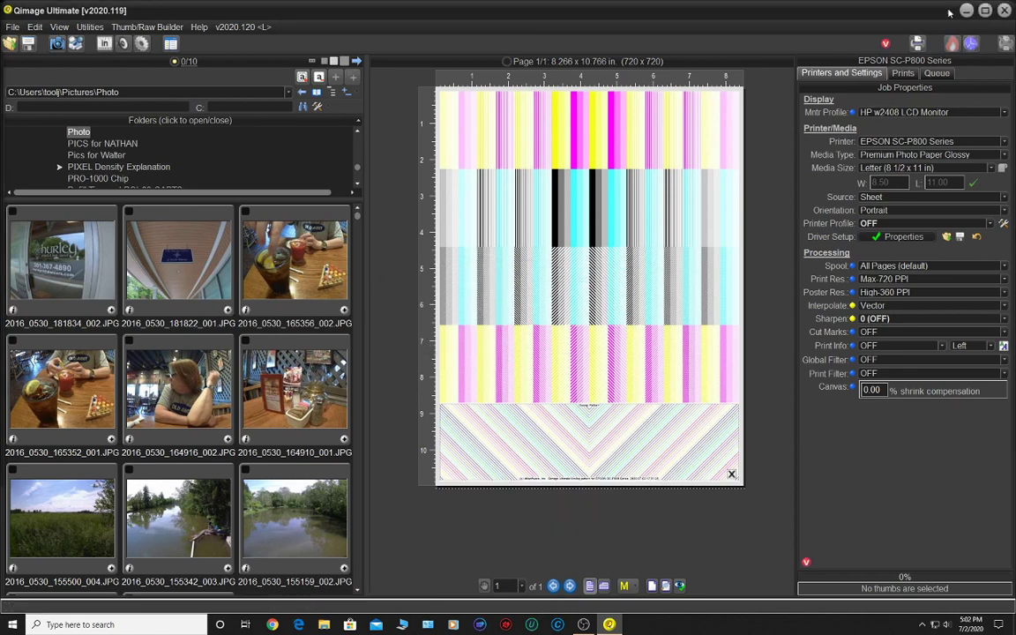
{"action": "key", "text": "super+d"}
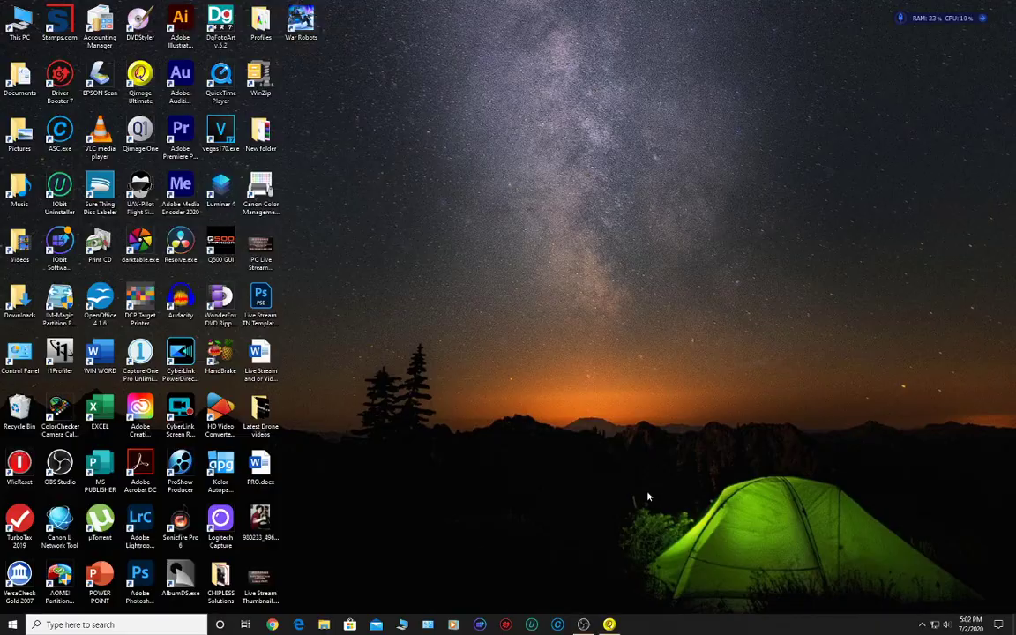
{"action": "left_click", "coordinate": [608, 624]}
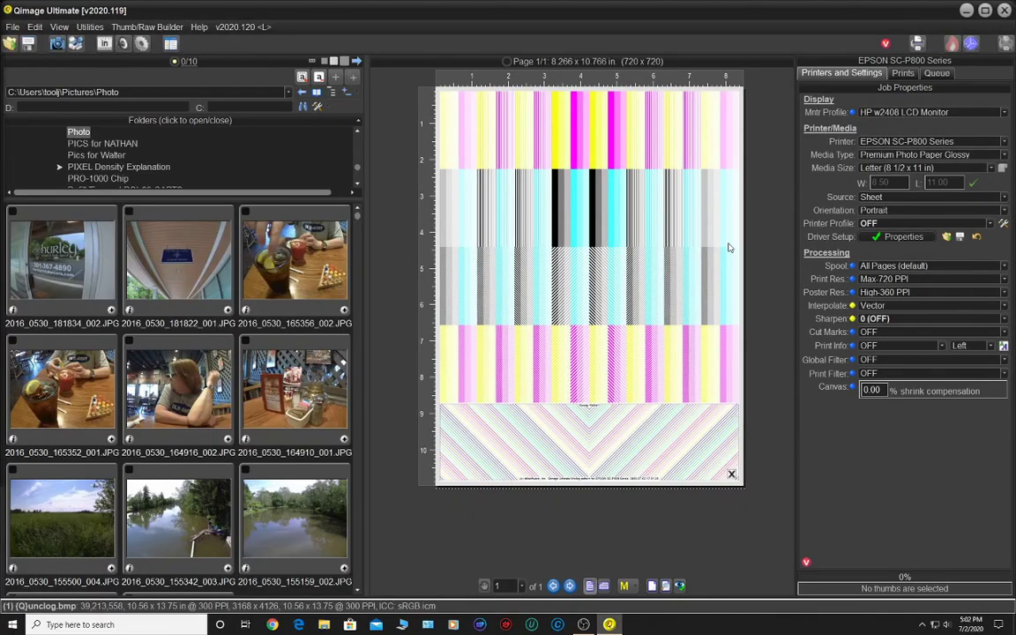
{"action": "mouse_move", "coordinate": [729, 248]}
{"action": "mouse_move", "coordinate": [578, 143]}
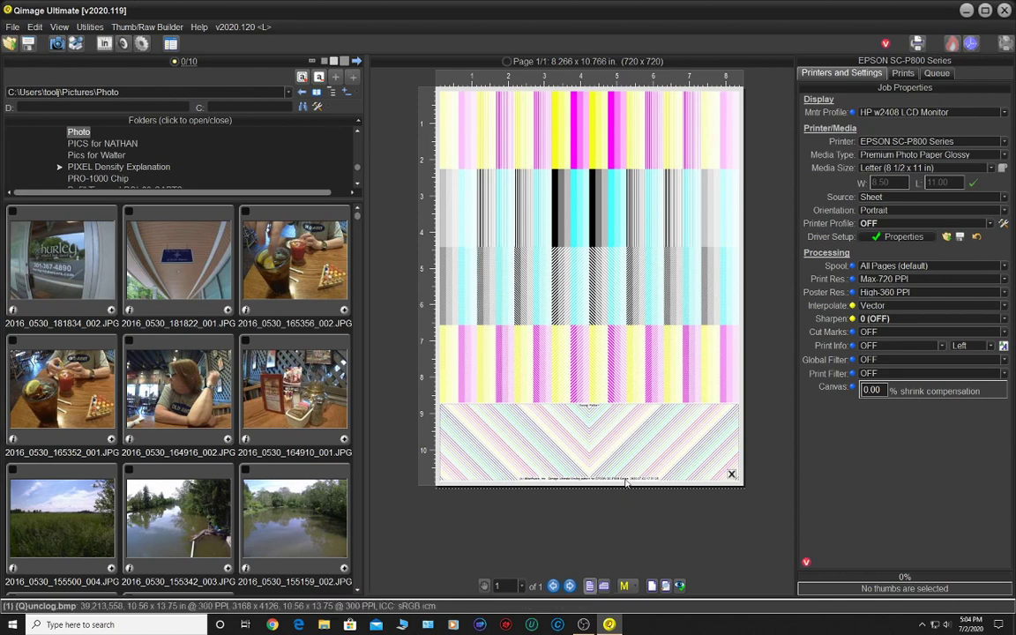
{"action": "mouse_move", "coordinate": [569, 189]}
{"action": "mouse_move", "coordinate": [598, 305]}
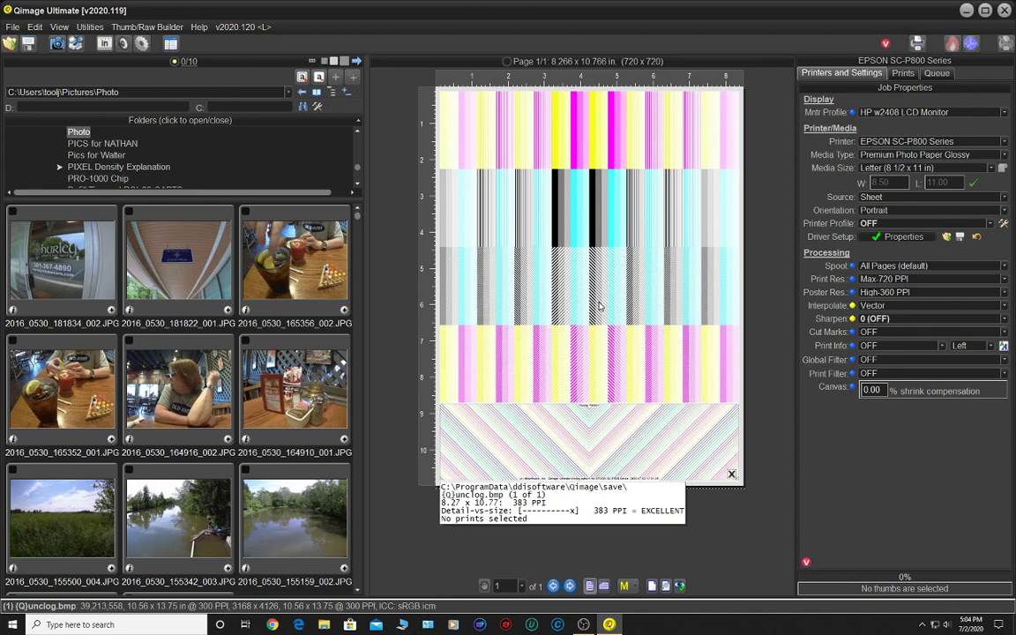